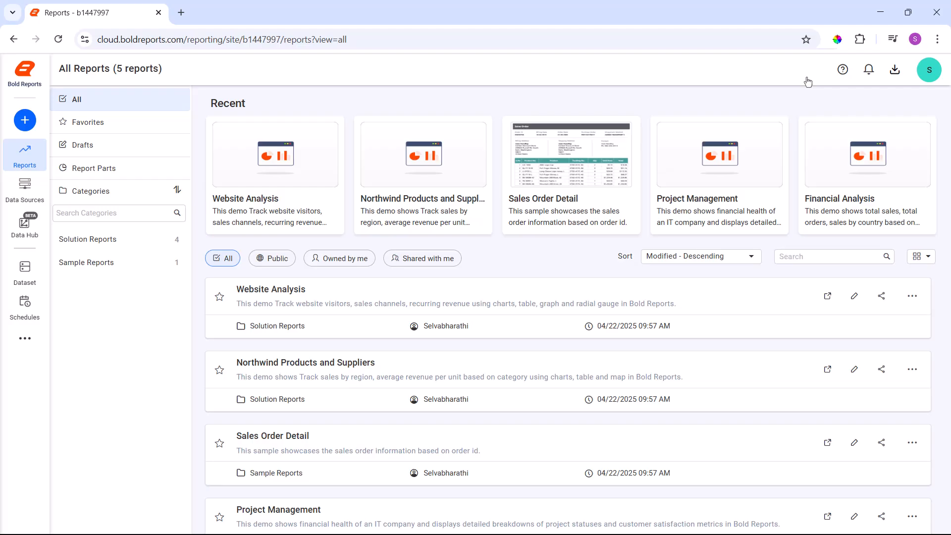
Open the account's downloads page and download the Windows EXE installer for Self-Service Reports
click(919, 77)
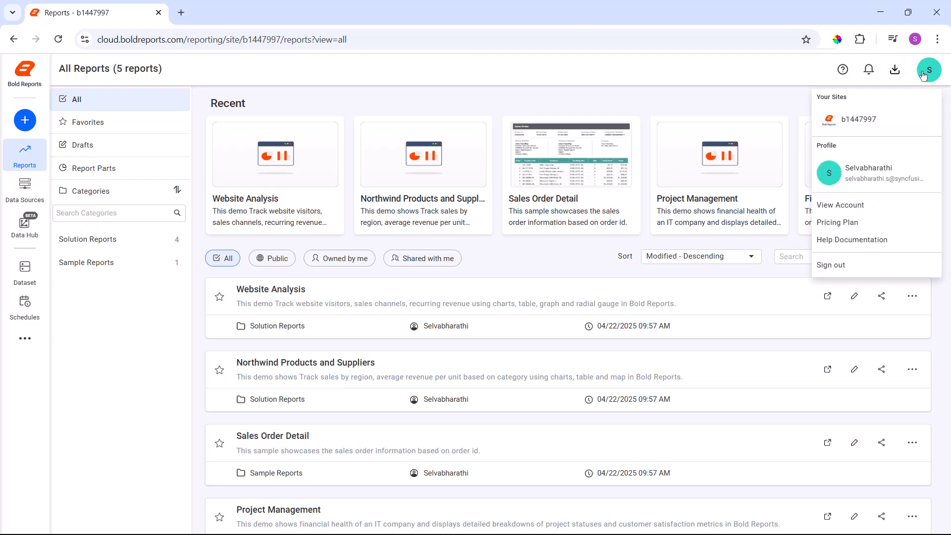
click(865, 207)
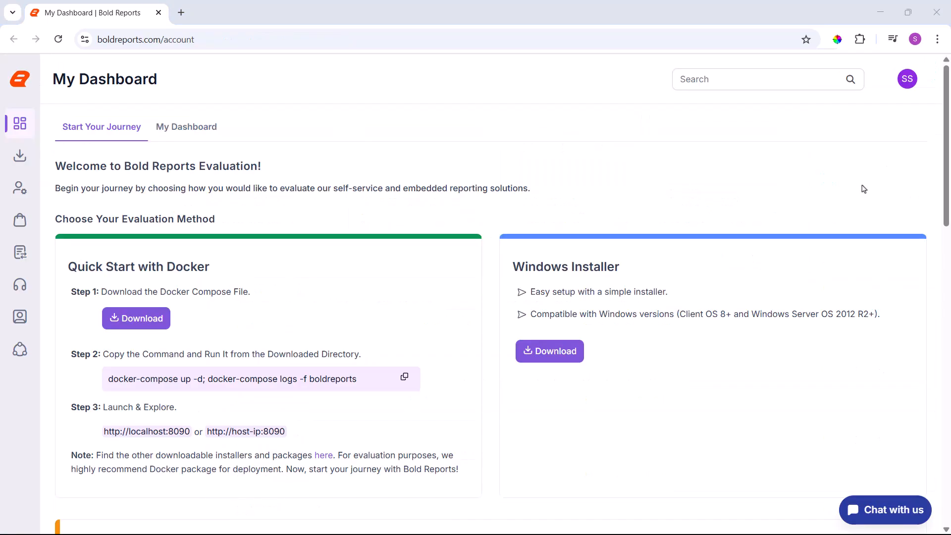
mouse_move(20, 156)
click(79, 175)
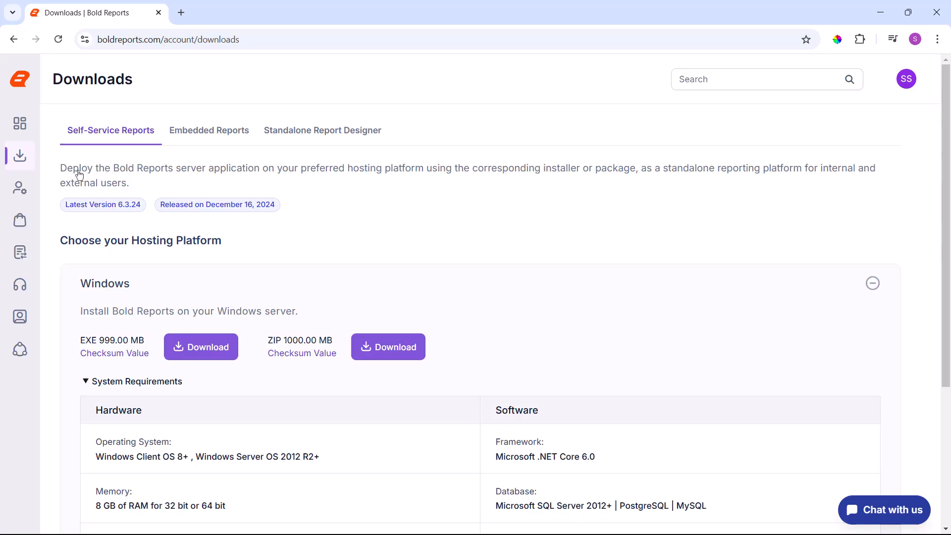
click(177, 347)
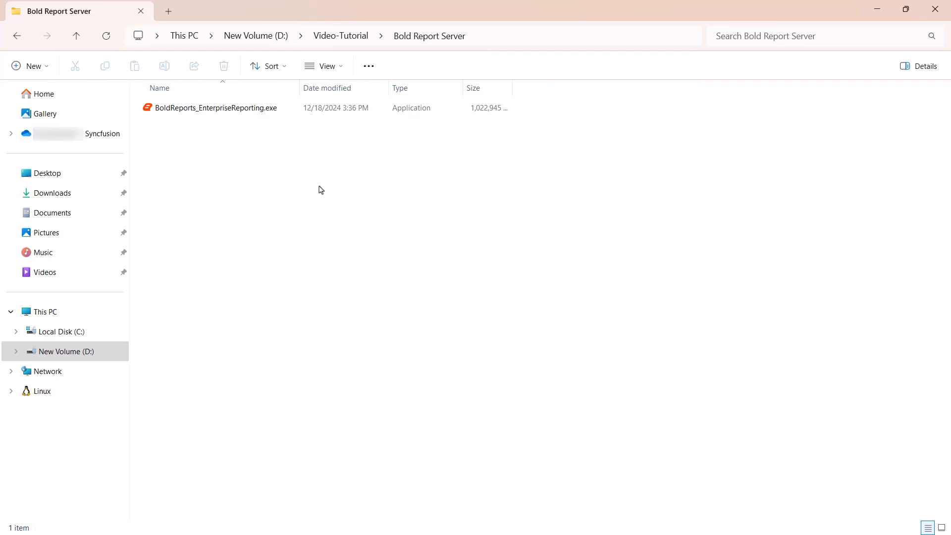
Run BoldReports_EnterpriseReporting.exe and accept the license terms and conditions
double_click(263, 107)
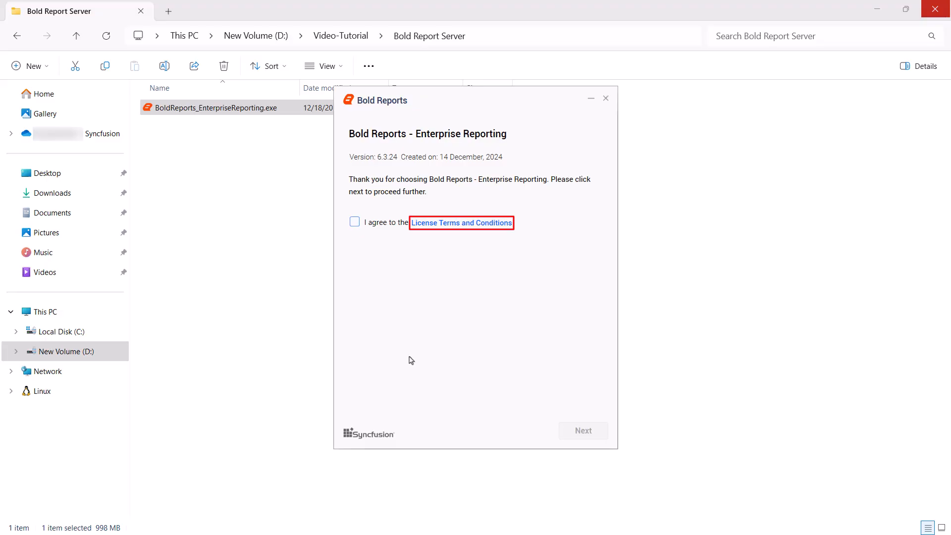
click(355, 222)
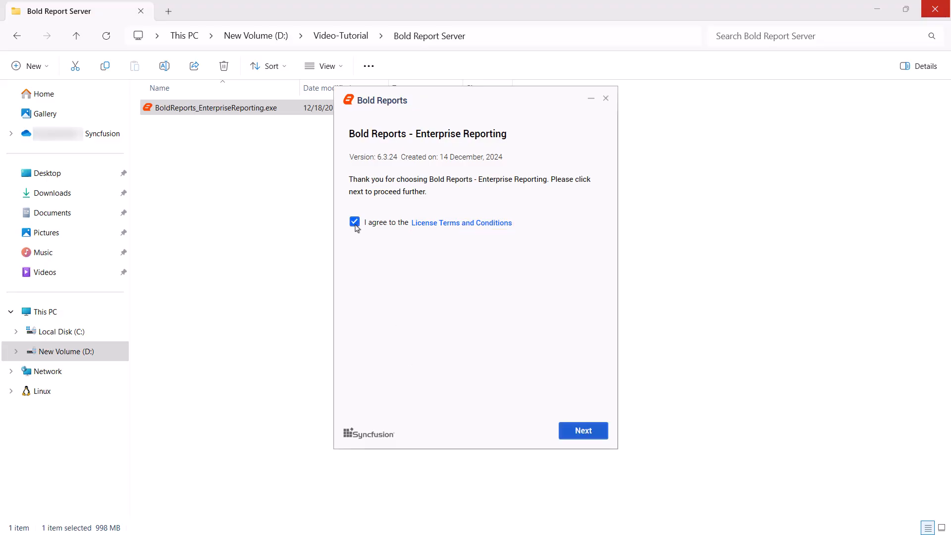
click(574, 432)
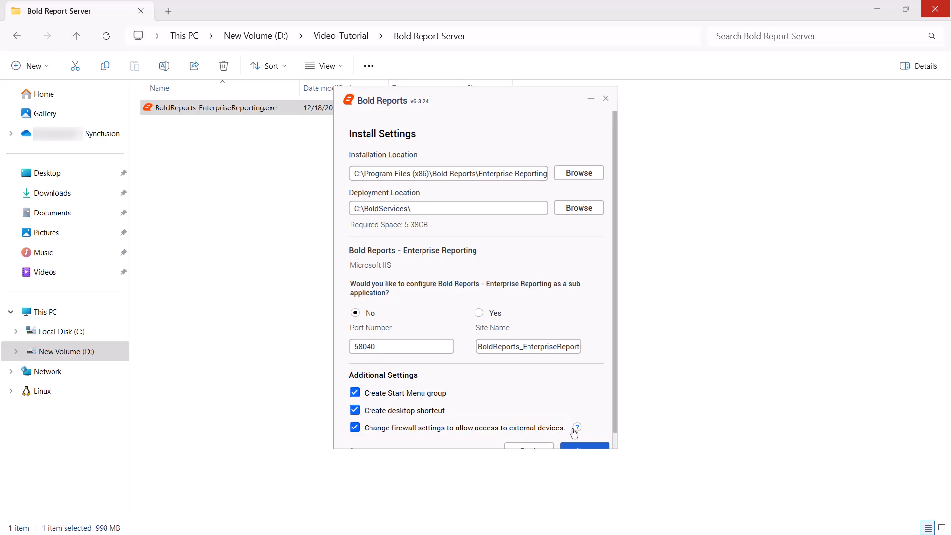
Accept the default install settings, keeping the Chromium packages download and the Bold Data Hub application enabled
scroll(573, 434, down, 1)
click(571, 435)
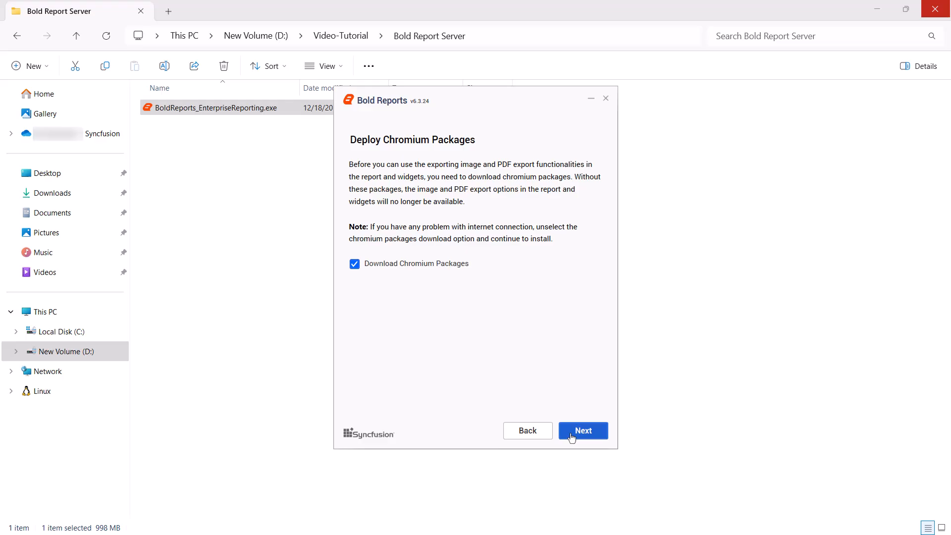
click(572, 438)
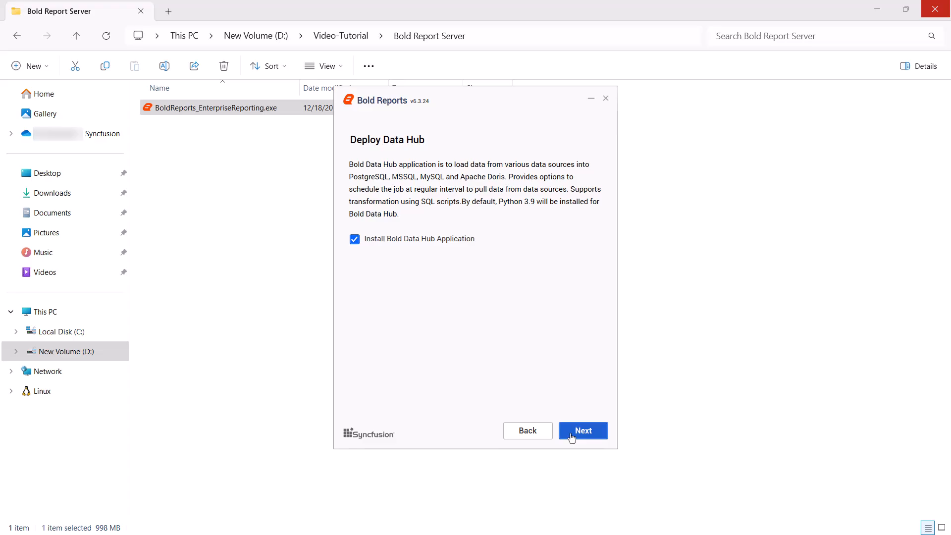
click(572, 438)
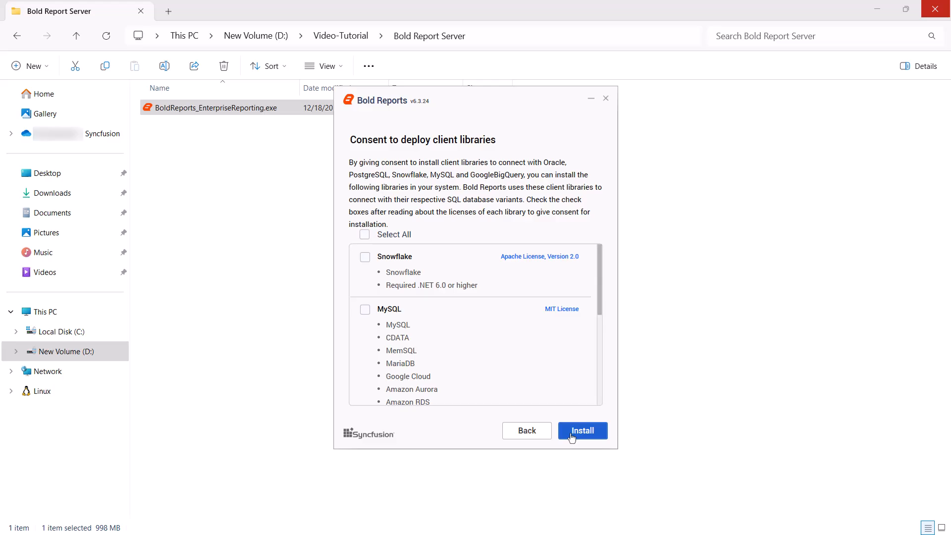
Install Bold Reports with consent for all client libraries and launch the application
click(365, 235)
click(577, 432)
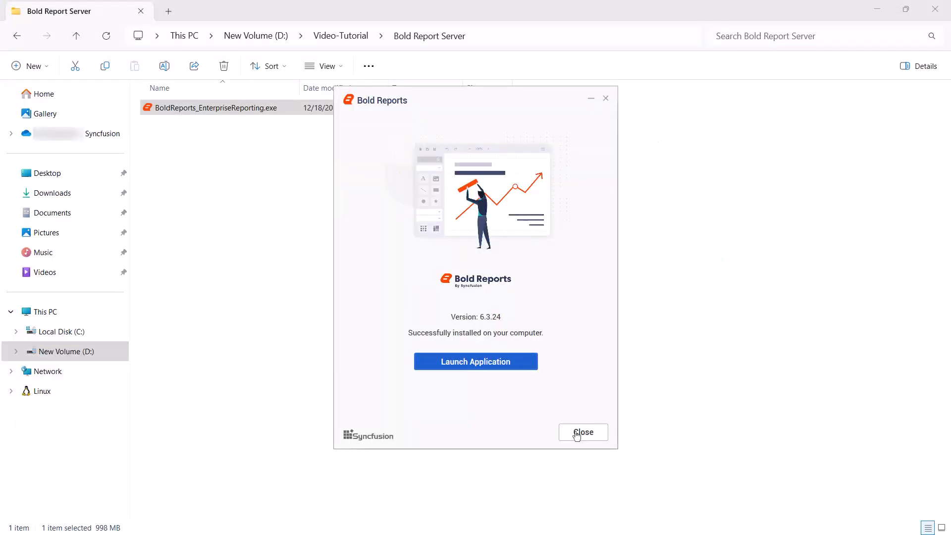
click(478, 367)
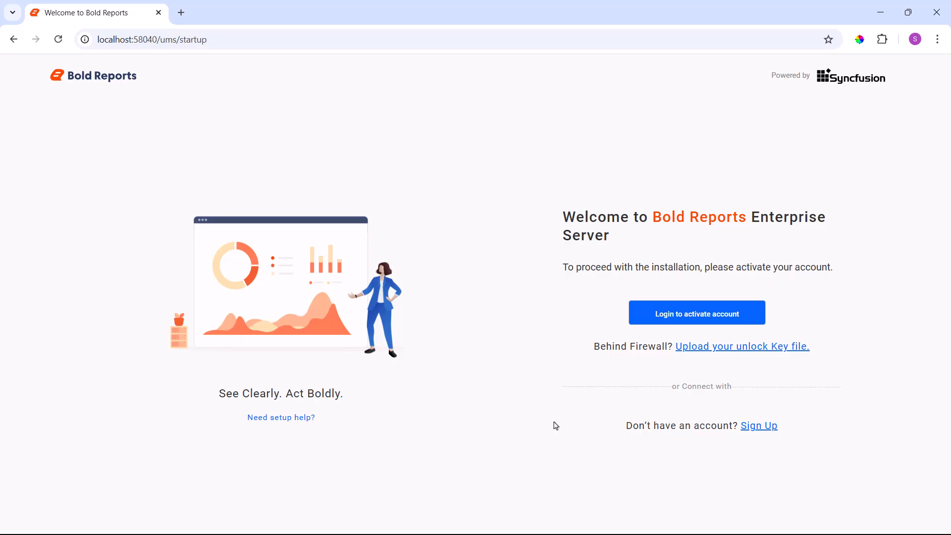
From the offline setup, go to the Claim License Key page and download the Self-Service Reports unlock key file
click(741, 349)
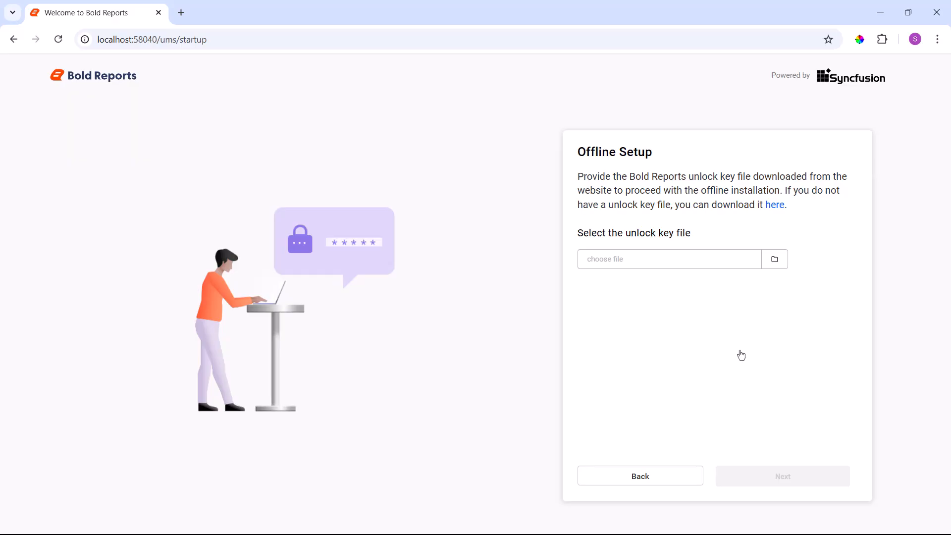
click(776, 204)
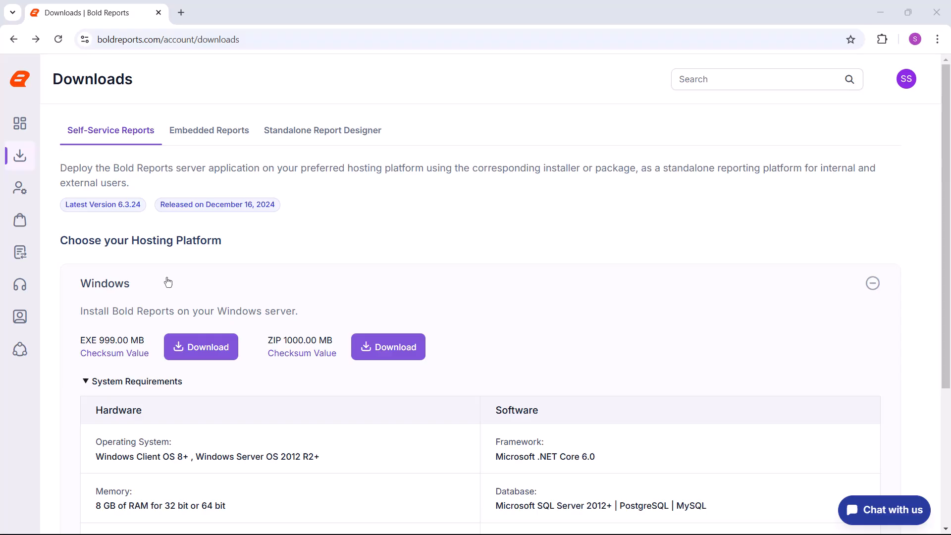
mouse_move(27, 152)
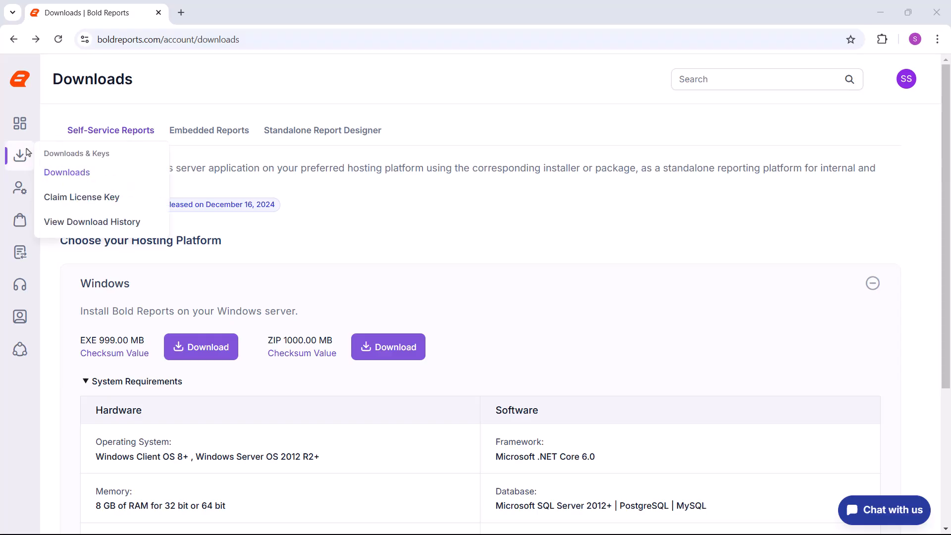
click(87, 196)
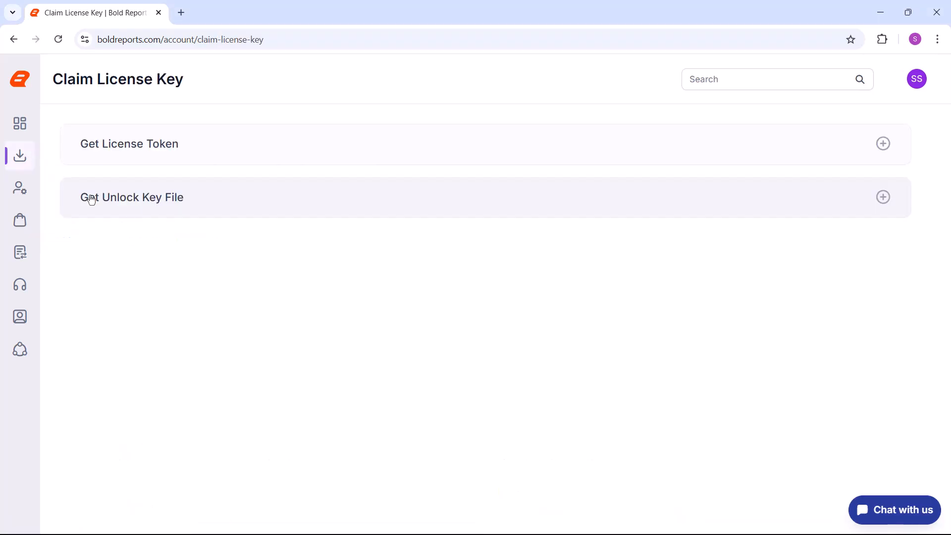
click(92, 199)
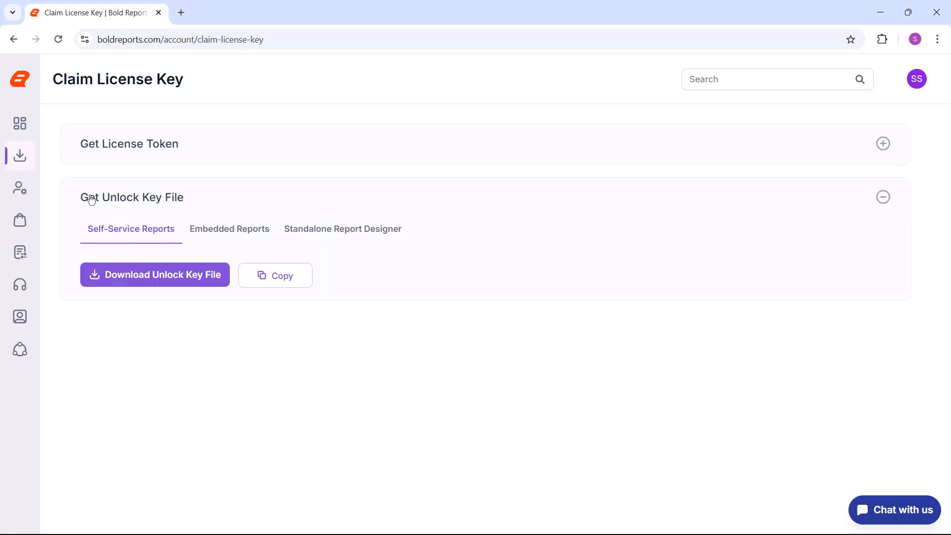
click(117, 275)
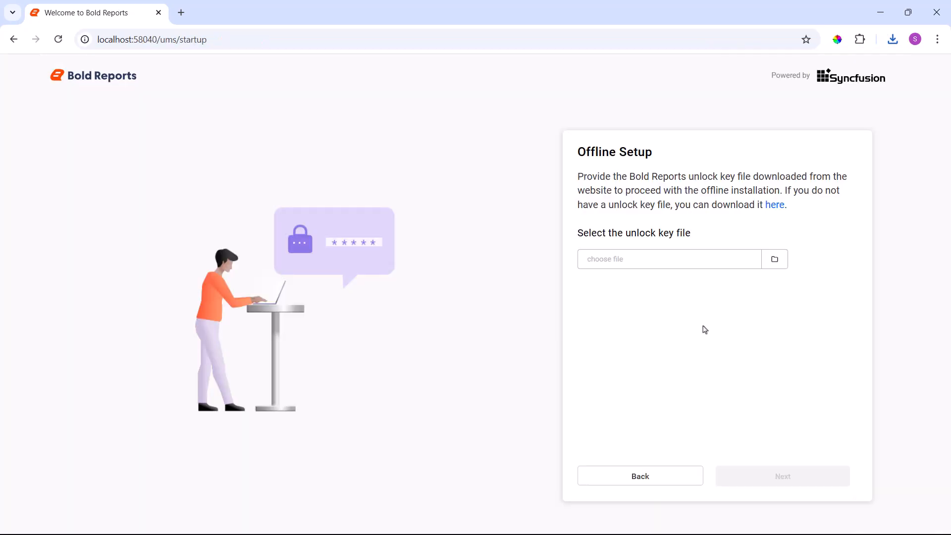
Load the downloaded unlock key file into the offline setup and return to the welcome page
click(775, 263)
click(328, 175)
click(462, 349)
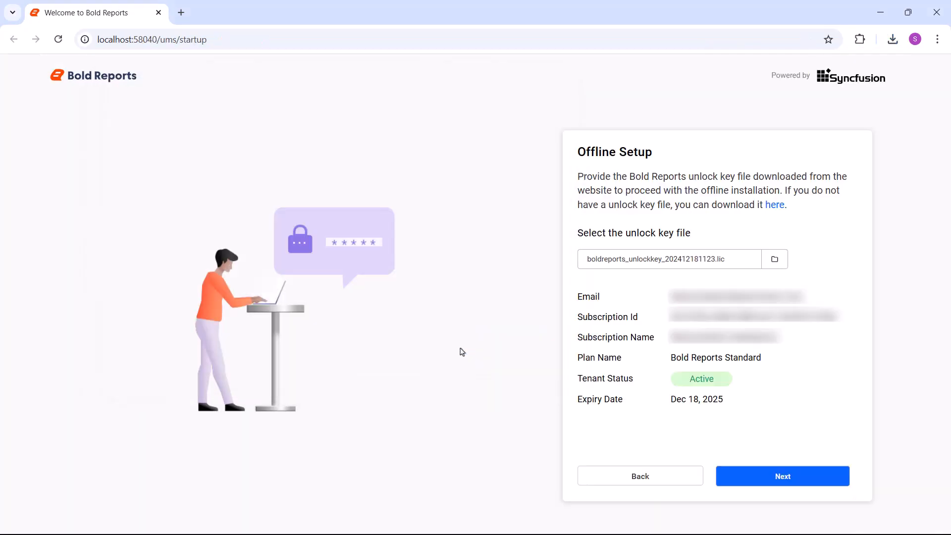
click(674, 477)
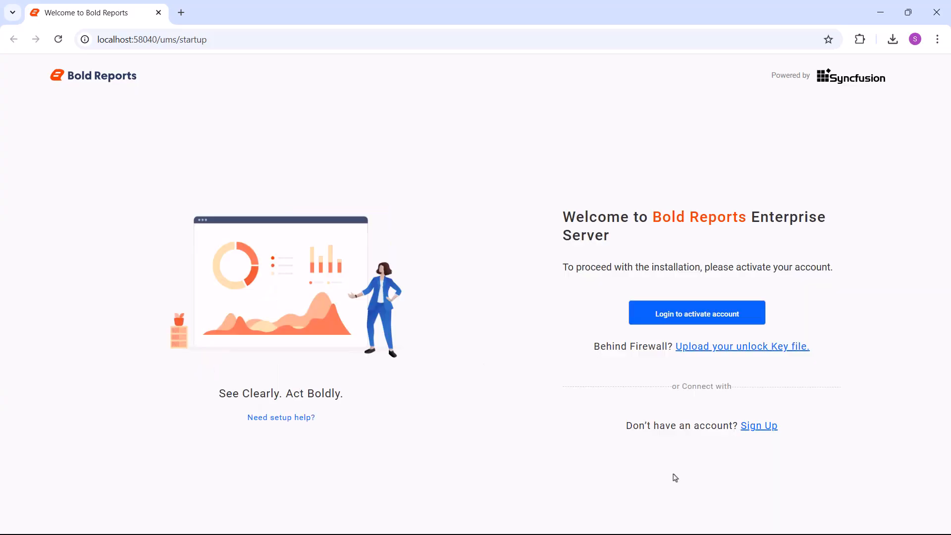
Activate the account by login, and enter and confirm the administrator account password
click(684, 320)
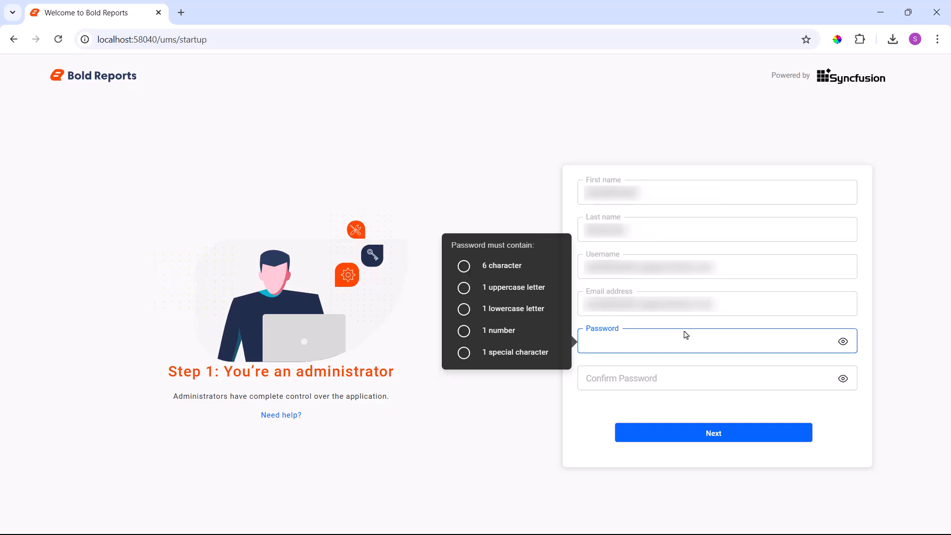
text(••••••••••••)
click(587, 378)
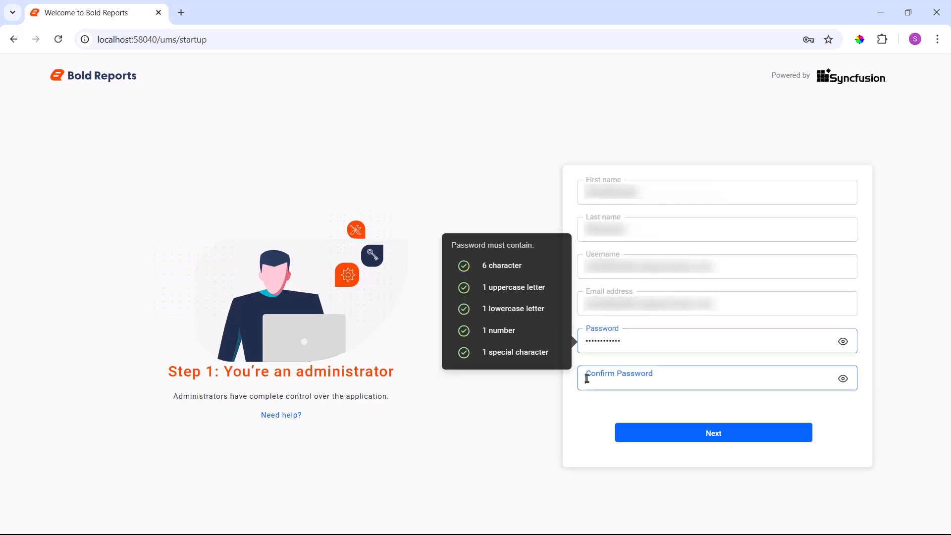
text(••••••••••••)
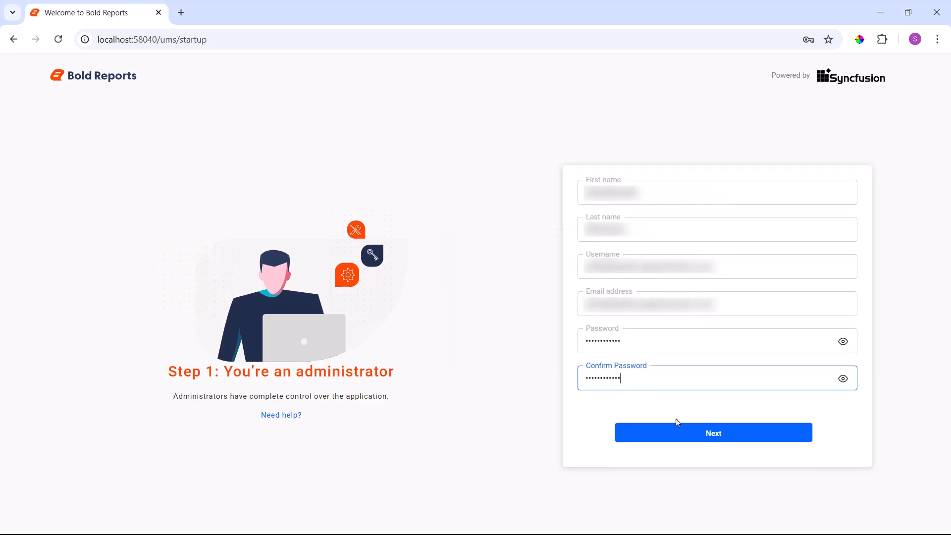
click(677, 433)
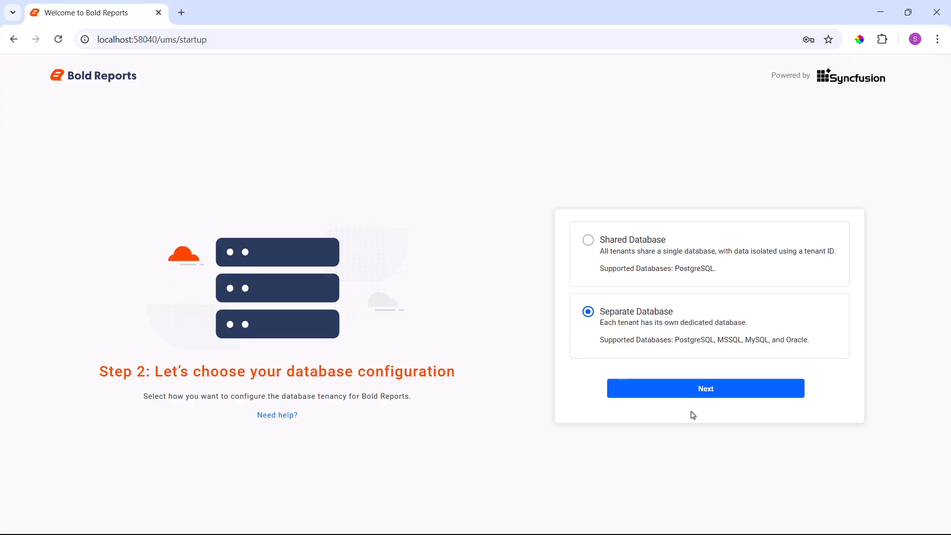
Choose a separate database per tenant and keep Microsoft SQL Server / Azure SQL as the server type
click(696, 391)
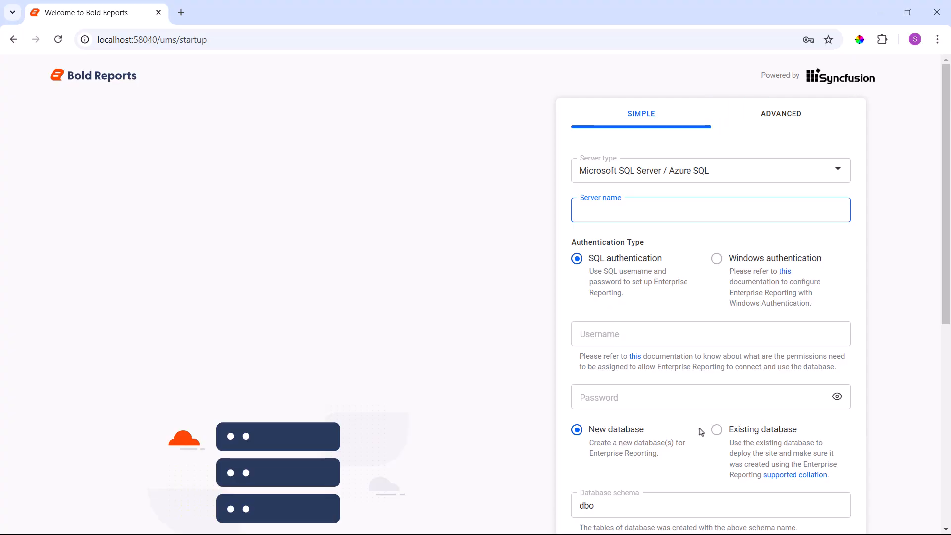
click(668, 176)
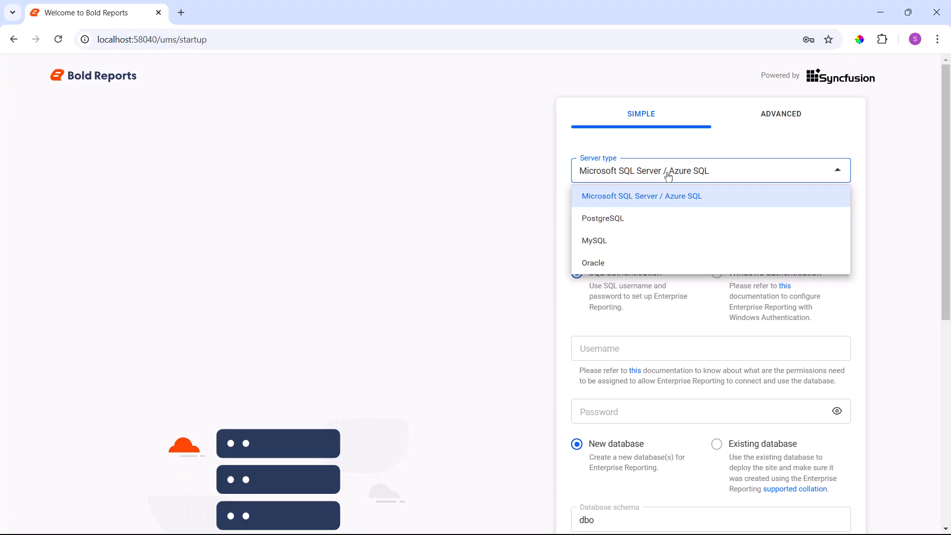
click(668, 176)
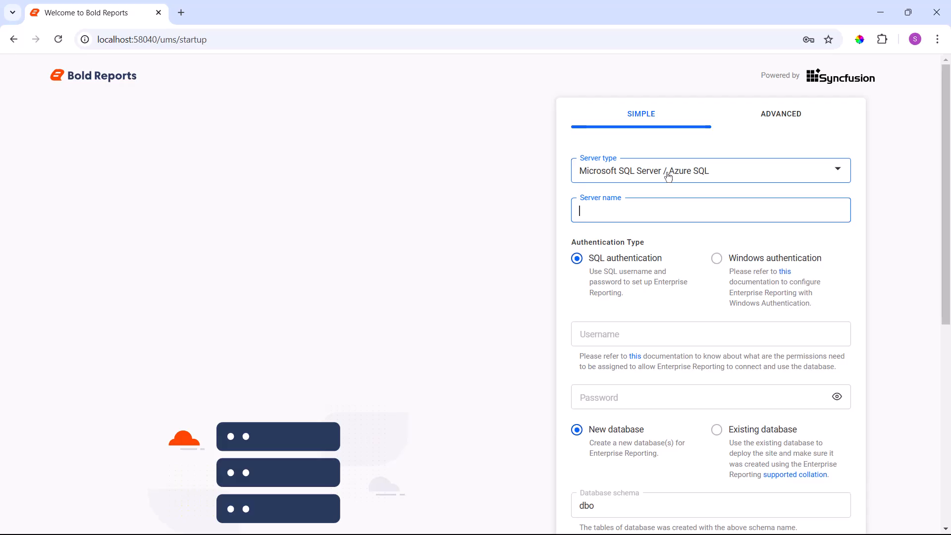
Fill in the database server name and the SQL authentication username and password
click(582, 210)
text(localhost)
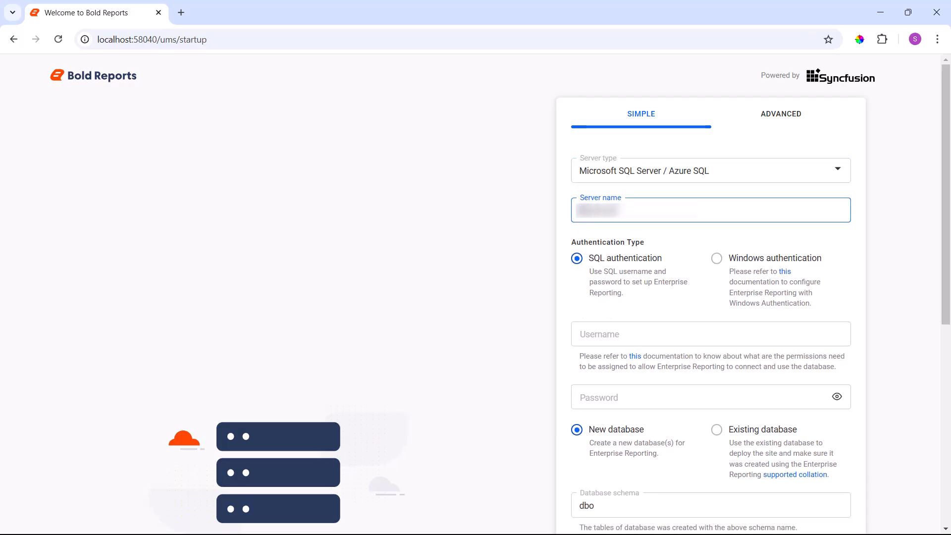
click(582, 334)
text(sa)
click(582, 398)
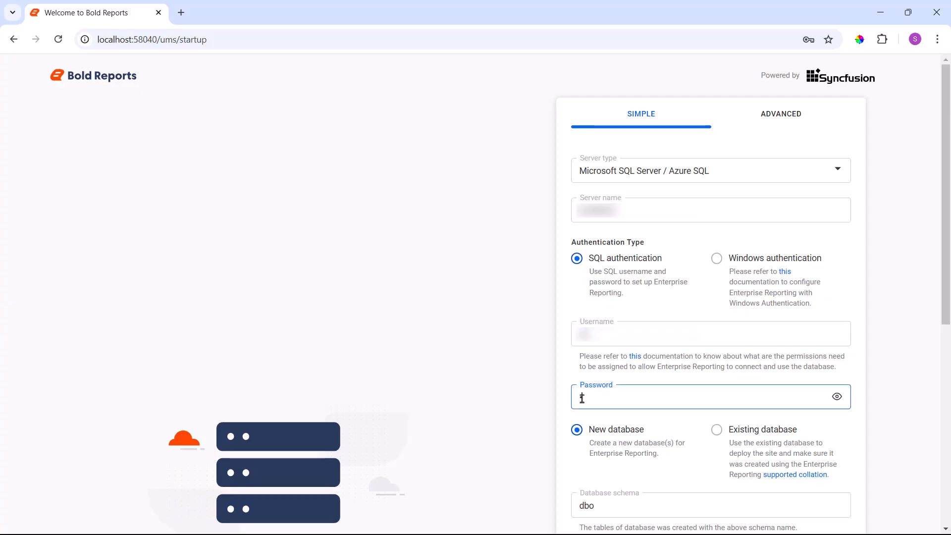
text(••••••)
Name the new database boldreportserverdata and submit the database configuration
scroll(582, 399, down, 7)
double_click(591, 193)
text(boldreport)
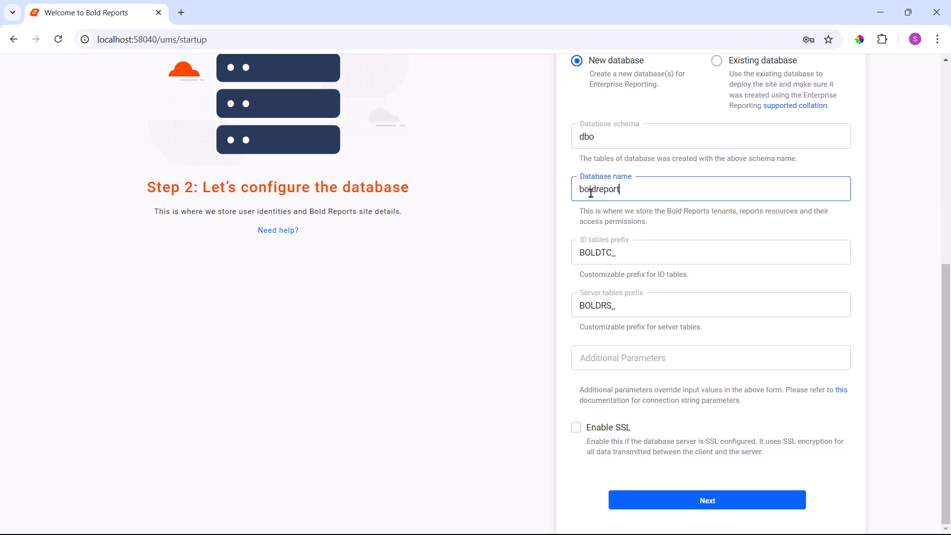
text(serverdata)
click(735, 498)
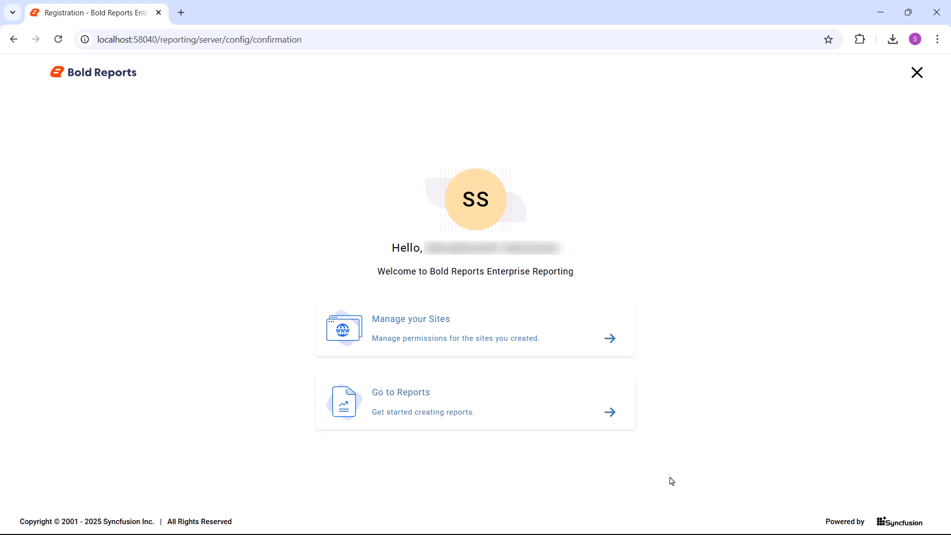
Go to the reports of the new site and open the Sales Order Detail sample report
click(607, 420)
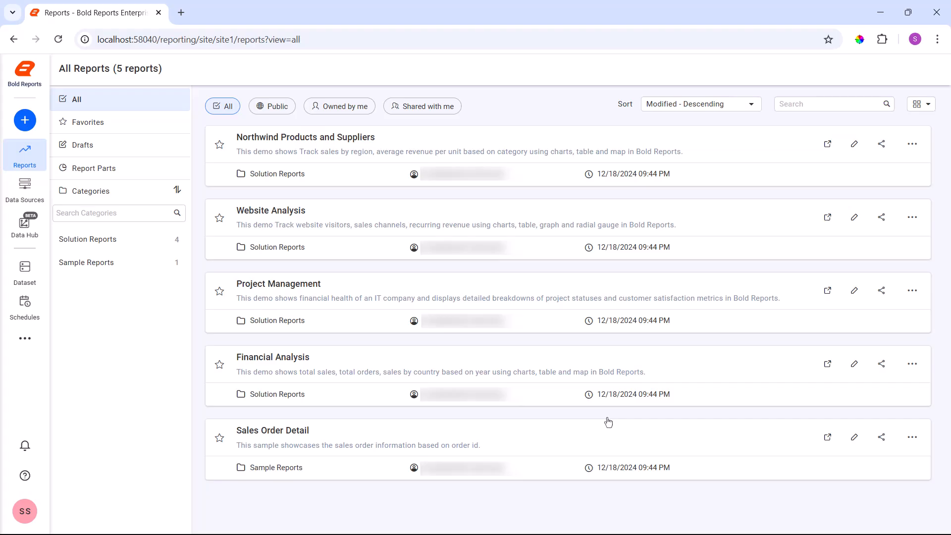
click(533, 453)
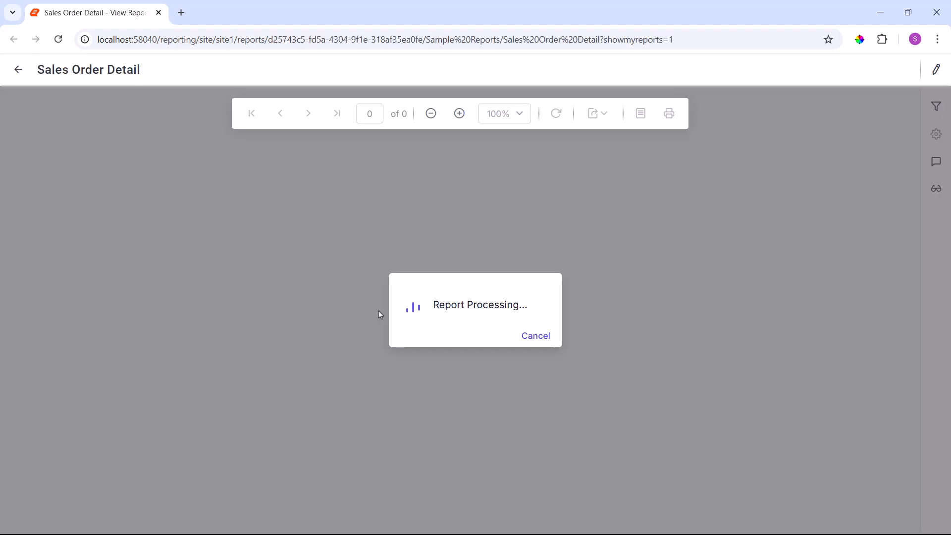